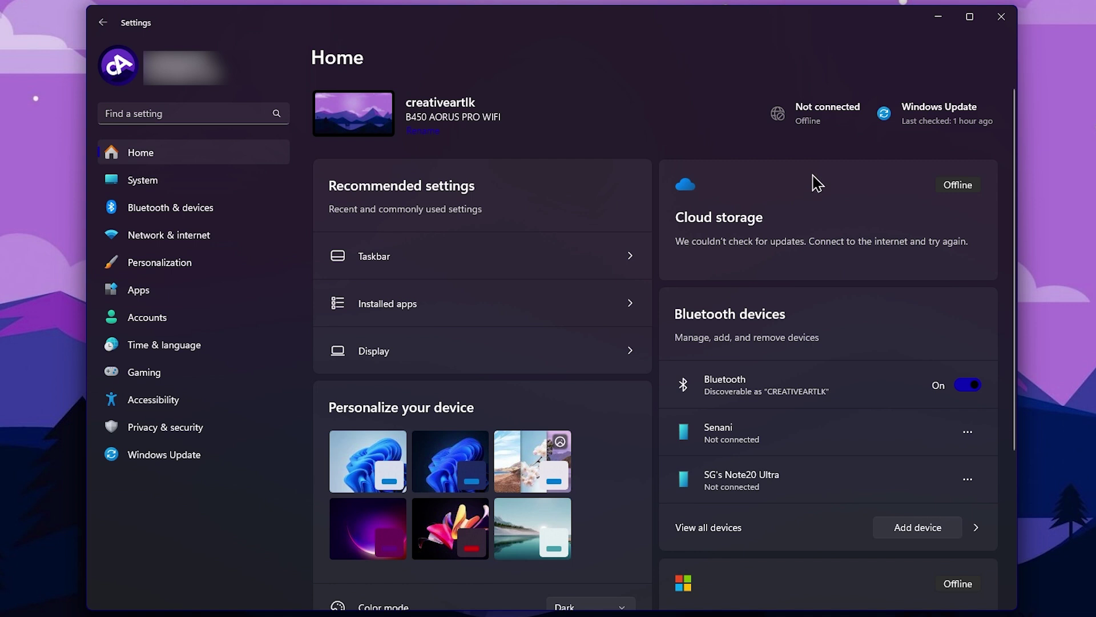
- Look over the Settings home page and preview the open File Explorer windows from the taskbar
{"action": "scroll", "coordinate": [706, 410], "scroll_direction": "down", "scroll_amount": 5}
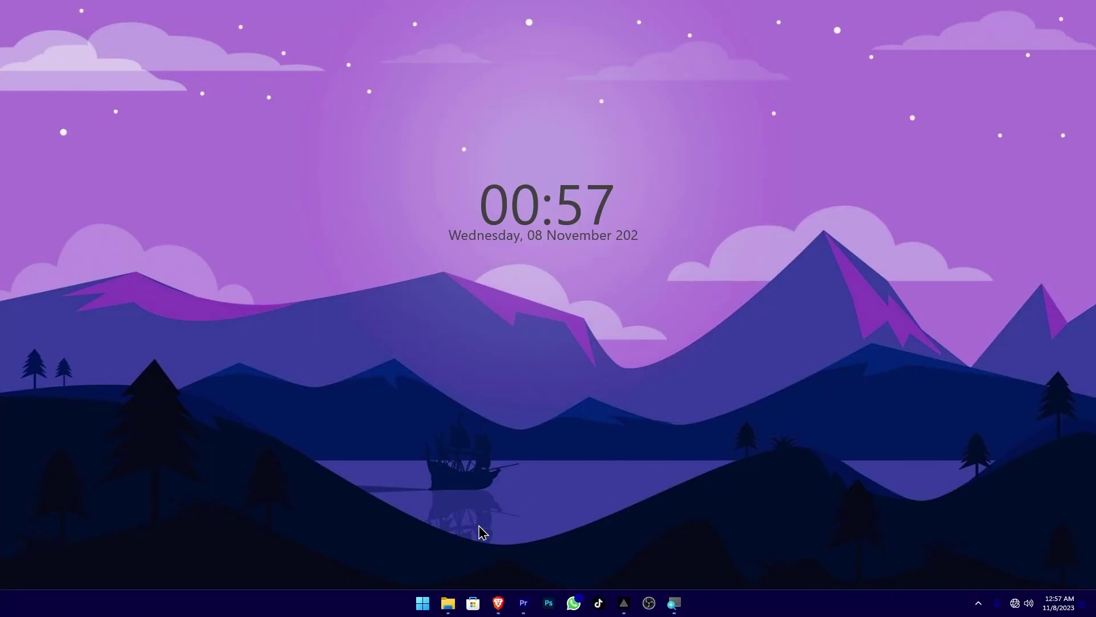
{"action": "mouse_move", "coordinate": [452, 604]}
{"action": "mouse_move", "coordinate": [342, 564]}
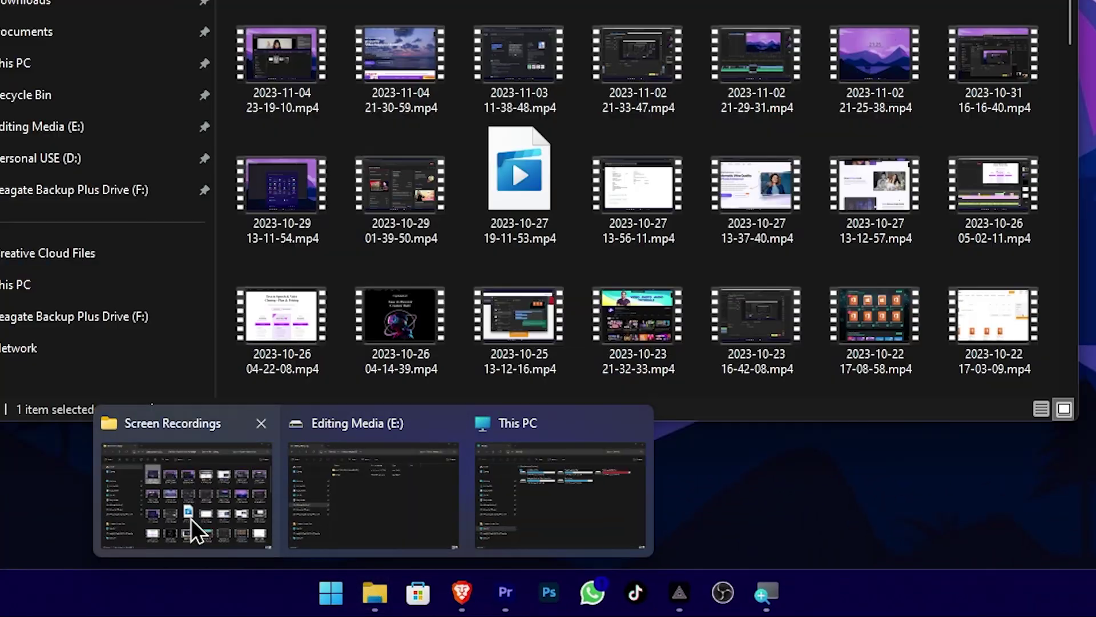
{"action": "mouse_move", "coordinate": [527, 515]}
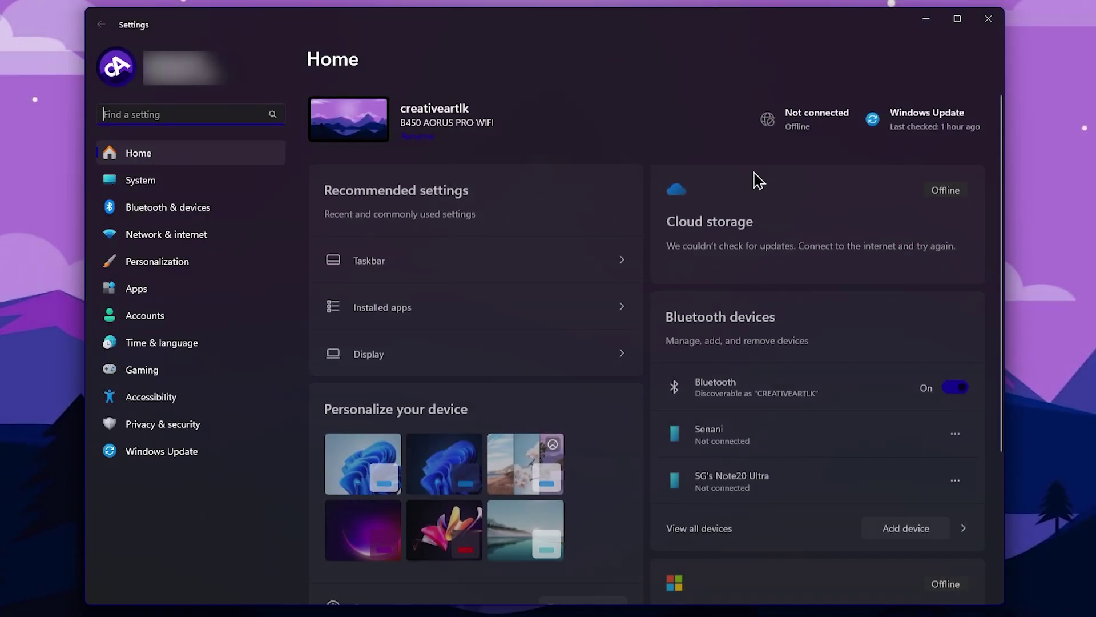
- Open the Taskbar page under Personalization and expand the Taskbar behaviors options
{"action": "left_click", "coordinate": [196, 263]}
{"action": "scroll", "coordinate": [472, 399], "scroll_direction": "down", "scroll_amount": 3}
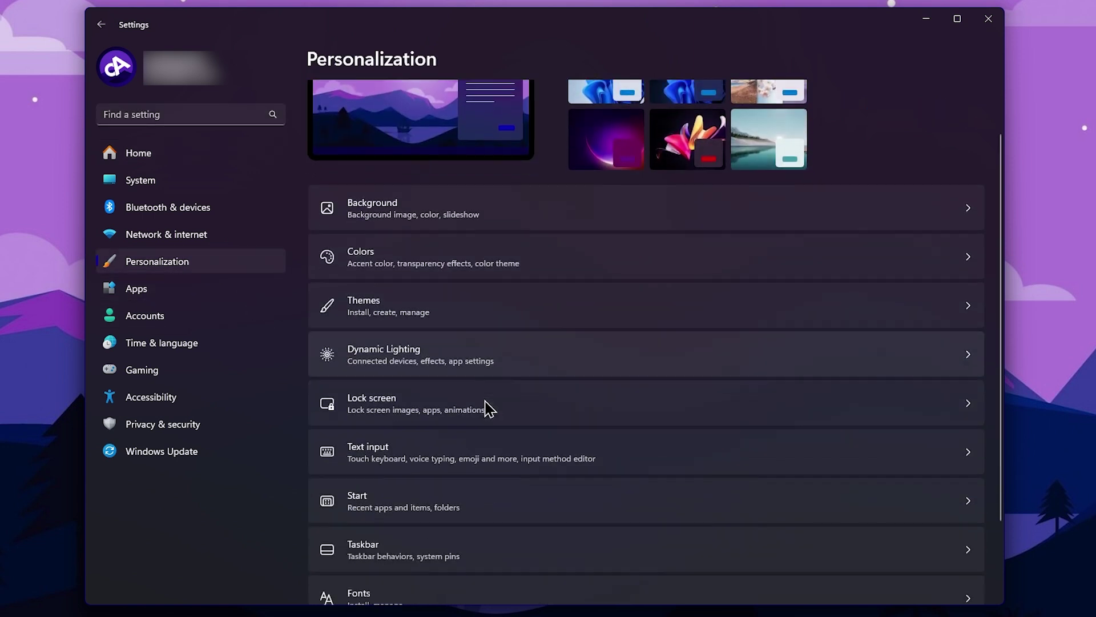
{"action": "left_click", "coordinate": [419, 464]}
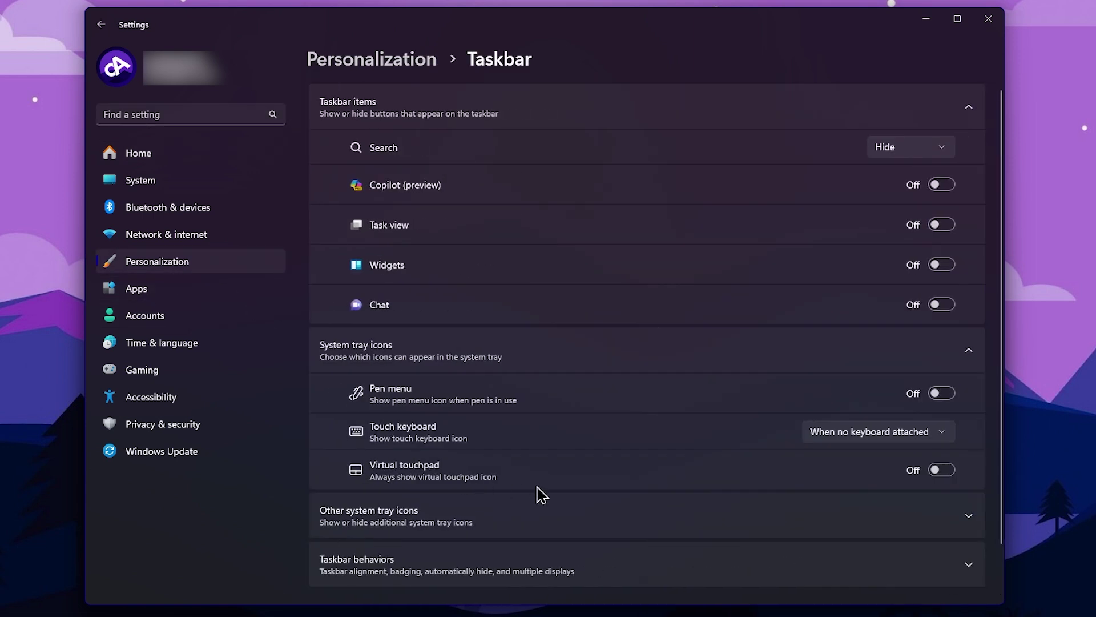
{"action": "scroll", "coordinate": [511, 480], "scroll_direction": "down", "scroll_amount": 2}
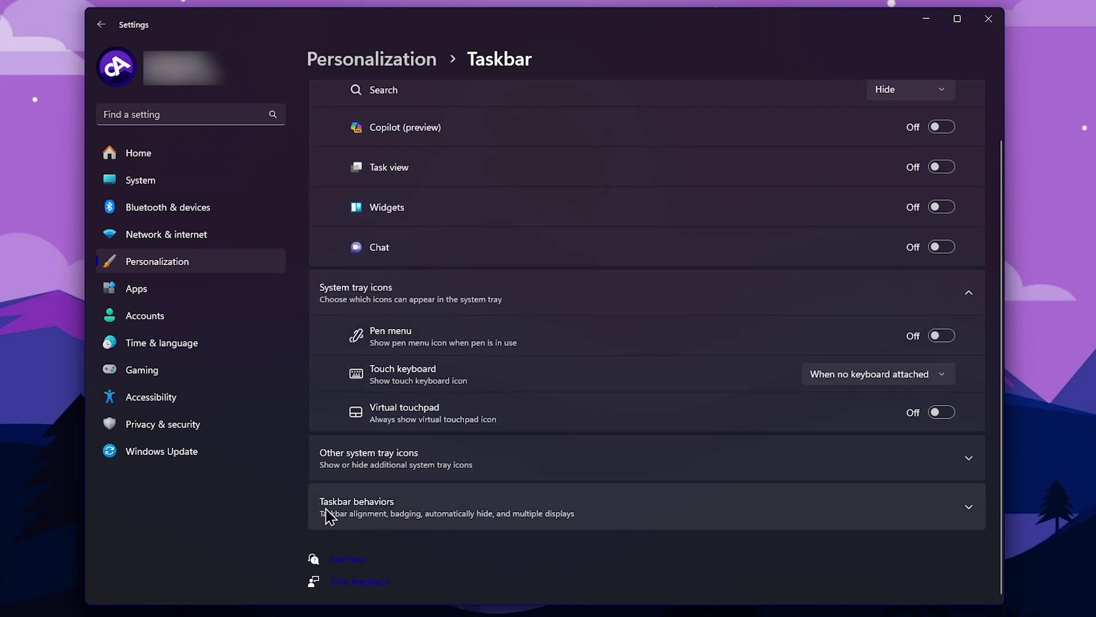
{"action": "left_click", "coordinate": [389, 513]}
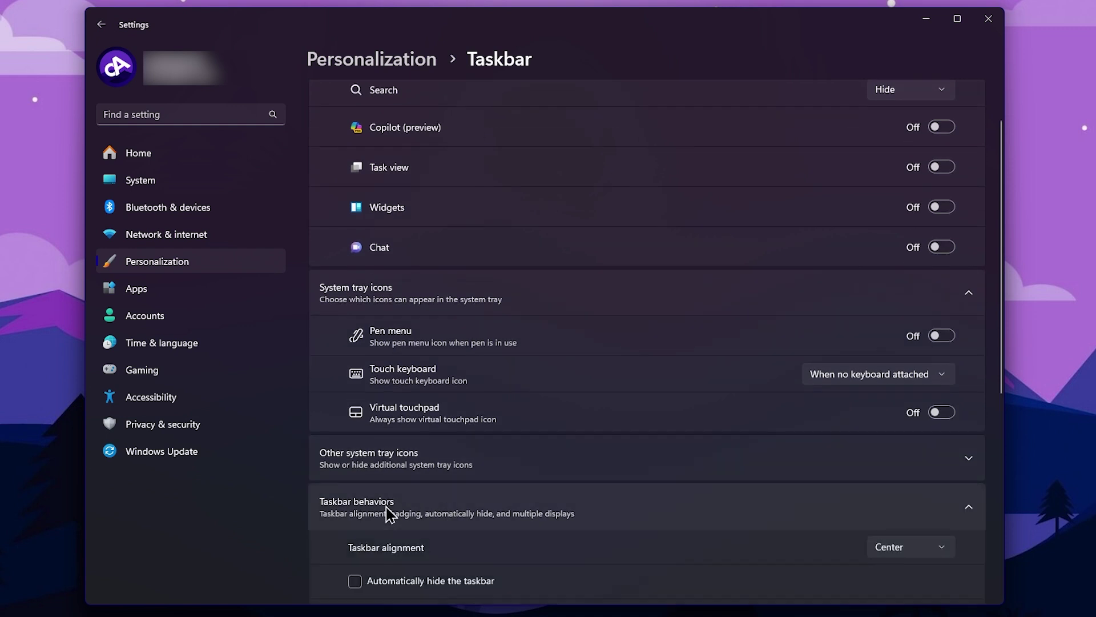
{"action": "scroll", "coordinate": [406, 526], "scroll_direction": "down", "scroll_amount": 3}
{"action": "scroll", "coordinate": [408, 528], "scroll_direction": "down", "scroll_amount": 3}
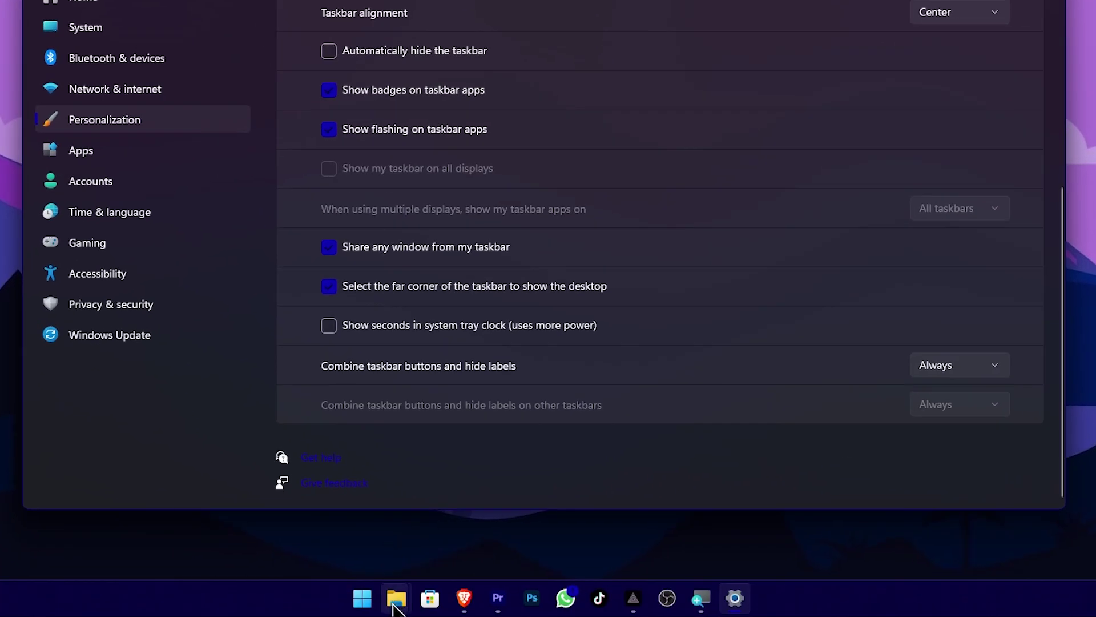
- Set "Combine taskbar buttons and hide labels" to "When taskbar is full"
{"action": "mouse_move", "coordinate": [394, 607]}
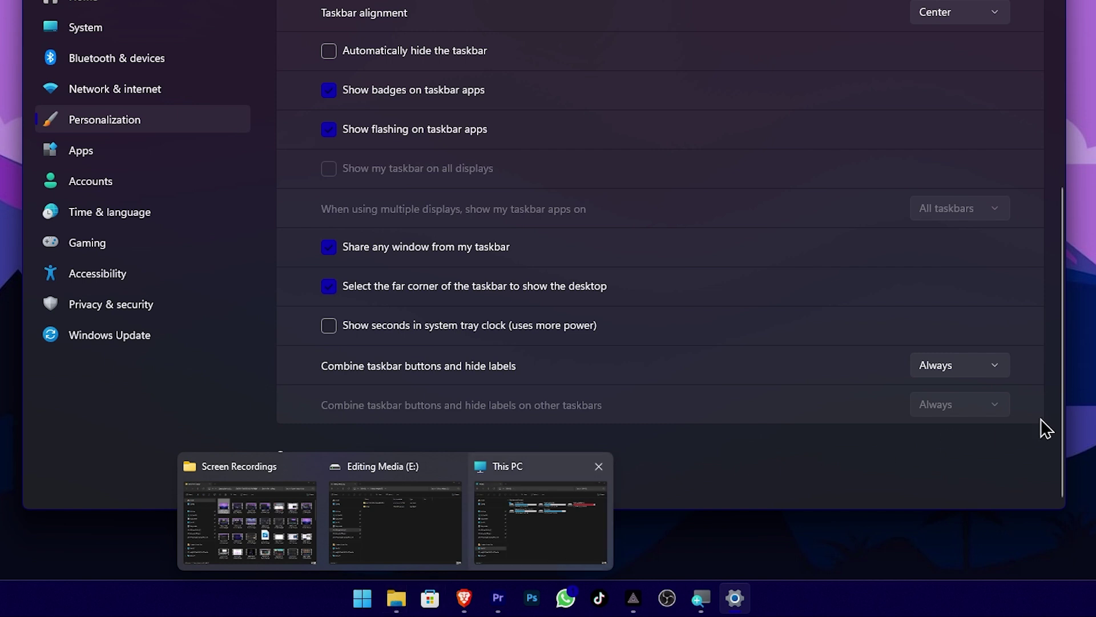
{"action": "left_click", "coordinate": [965, 365]}
{"action": "left_click", "coordinate": [969, 372]}
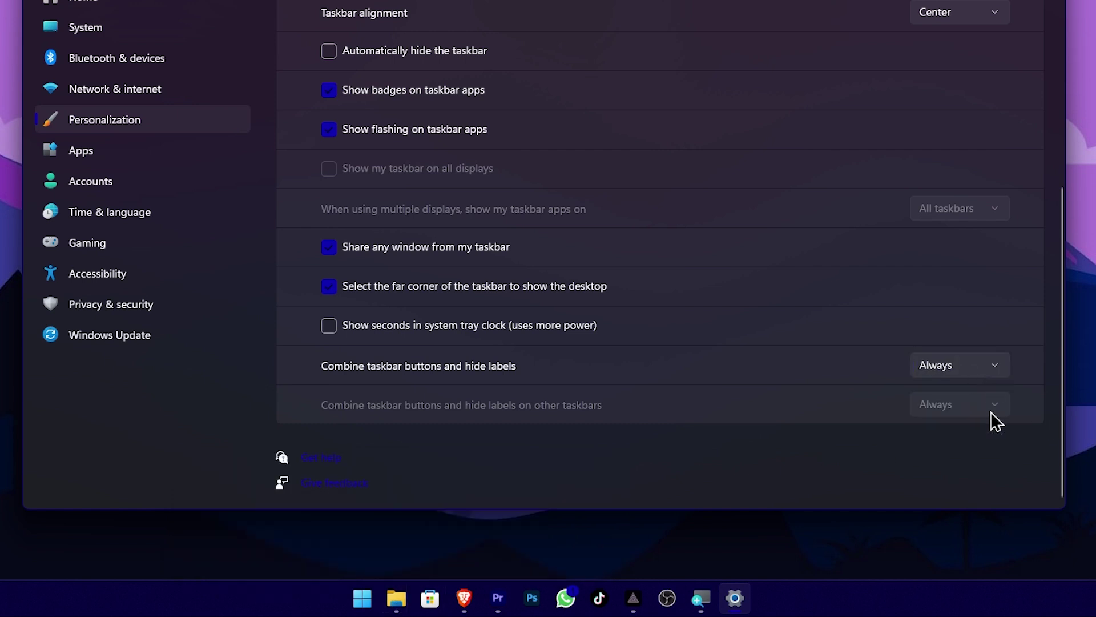
{"action": "left_click", "coordinate": [990, 376]}
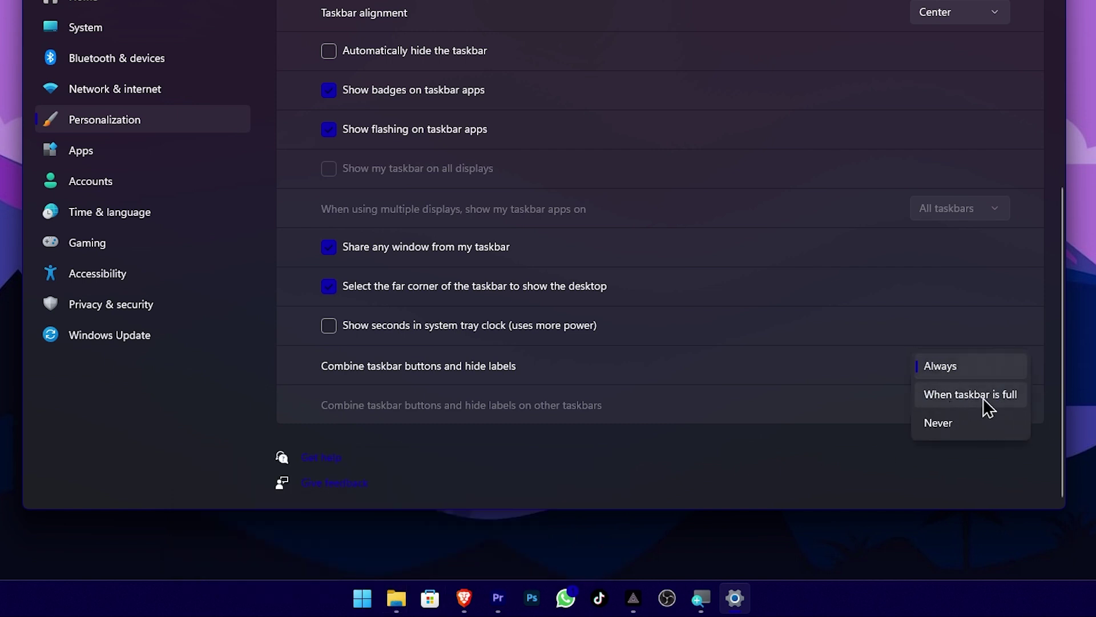
{"action": "left_click", "coordinate": [989, 399]}
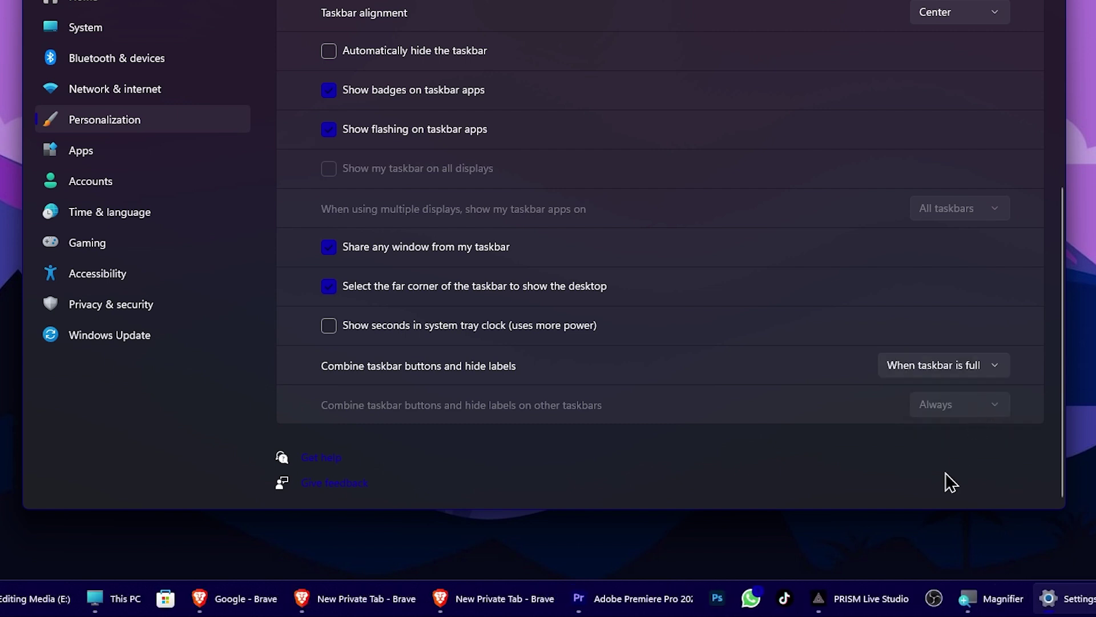
- Bring up and hide the Brave New Private Tab windows and the Adobe Premiere Pro window individually from the taskbar
{"action": "mouse_move", "coordinate": [351, 589]}
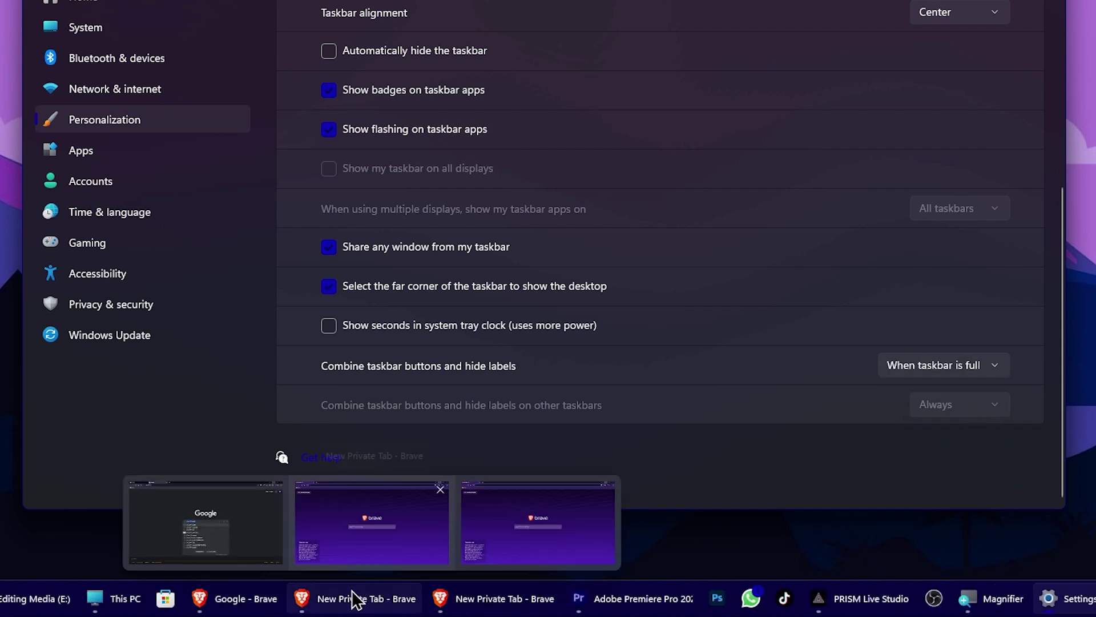
{"action": "left_click", "coordinate": [490, 607]}
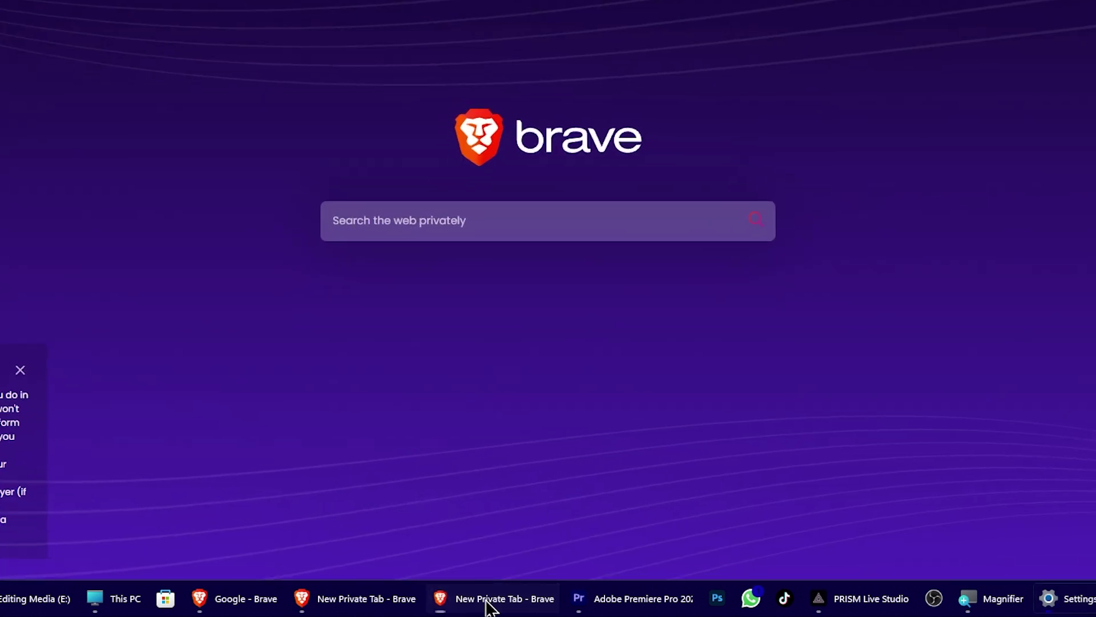
{"action": "left_click", "coordinate": [489, 607]}
{"action": "left_click", "coordinate": [393, 607]}
{"action": "left_click", "coordinate": [393, 606]}
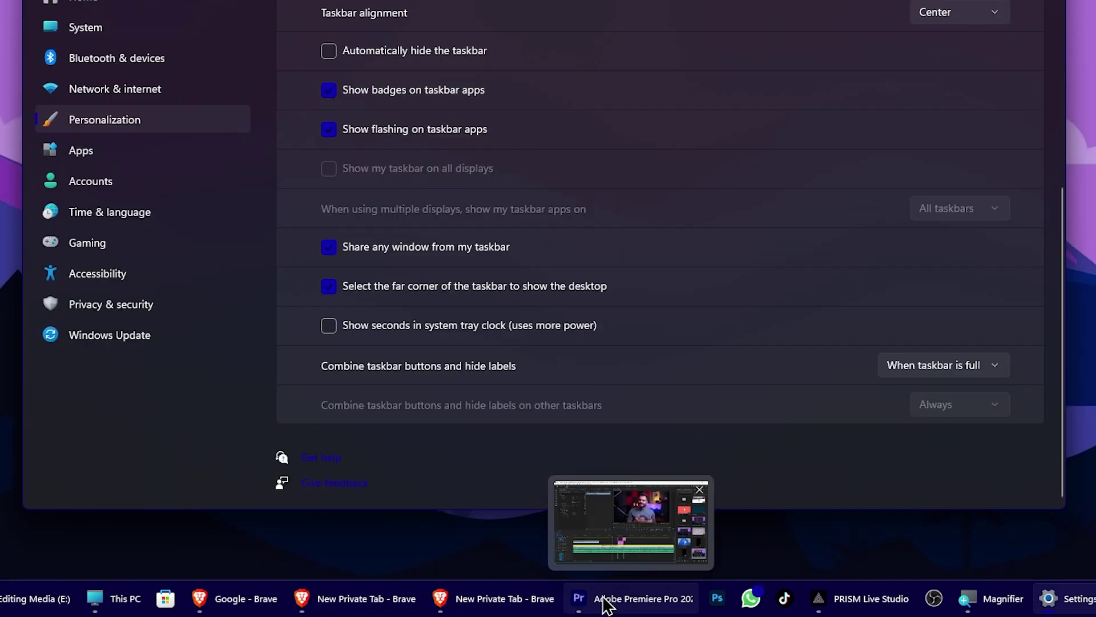
{"action": "left_click", "coordinate": [602, 604]}
{"action": "left_click", "coordinate": [603, 604]}
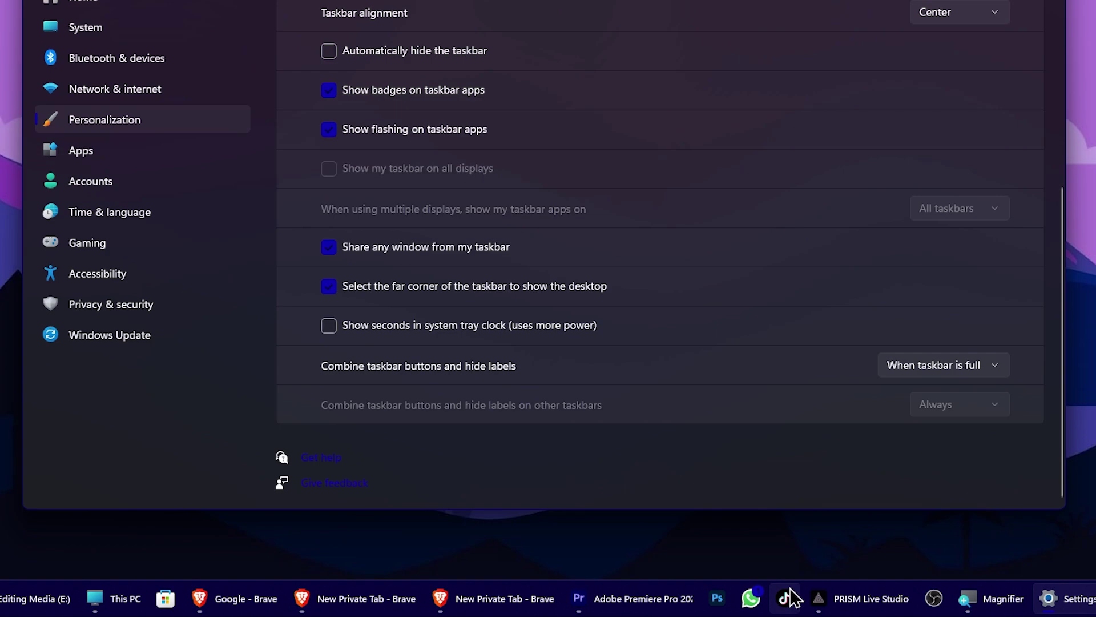
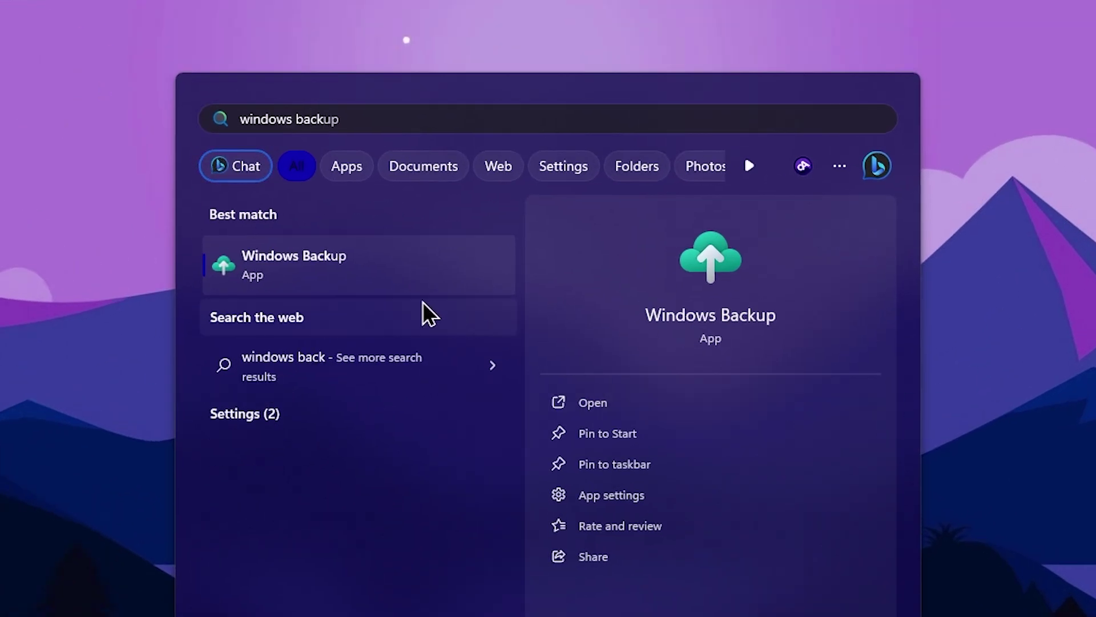
- Open Windows Backup and examine what its Folders, Apps, Settings and Credentials sections cover
{"action": "left_click", "coordinate": [375, 282]}
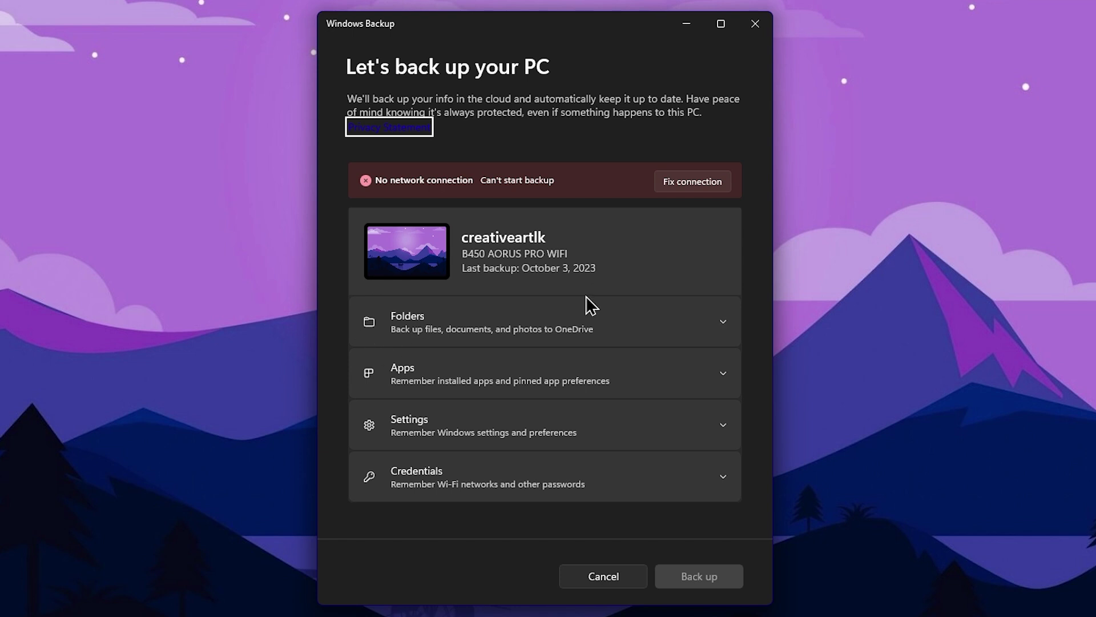
{"action": "left_click", "coordinate": [526, 317]}
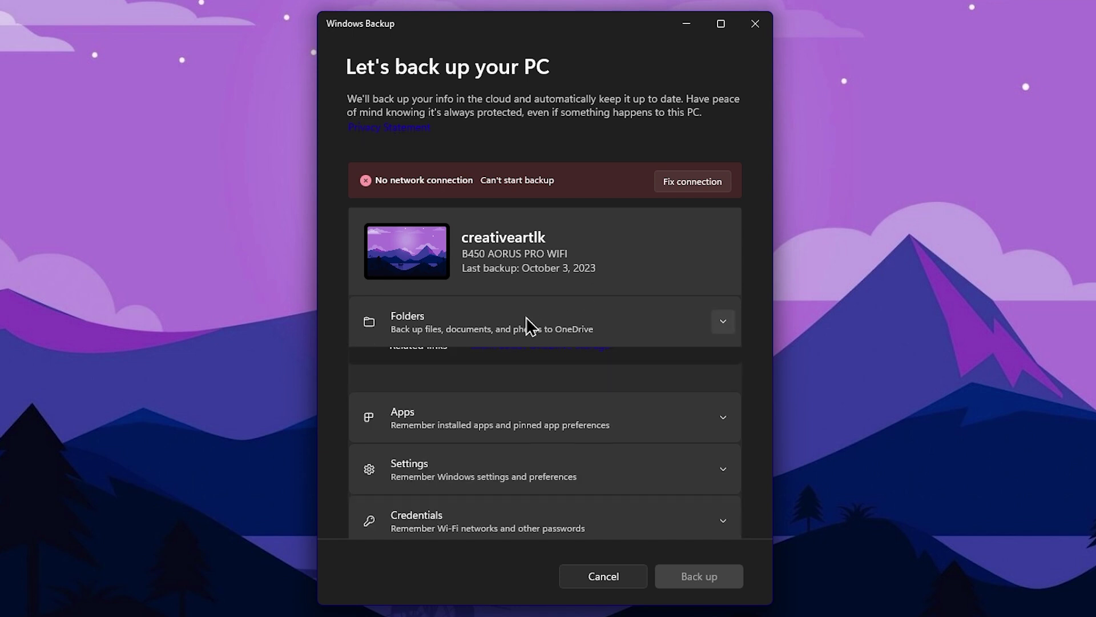
{"action": "left_click", "coordinate": [526, 317]}
{"action": "left_click", "coordinate": [557, 392]}
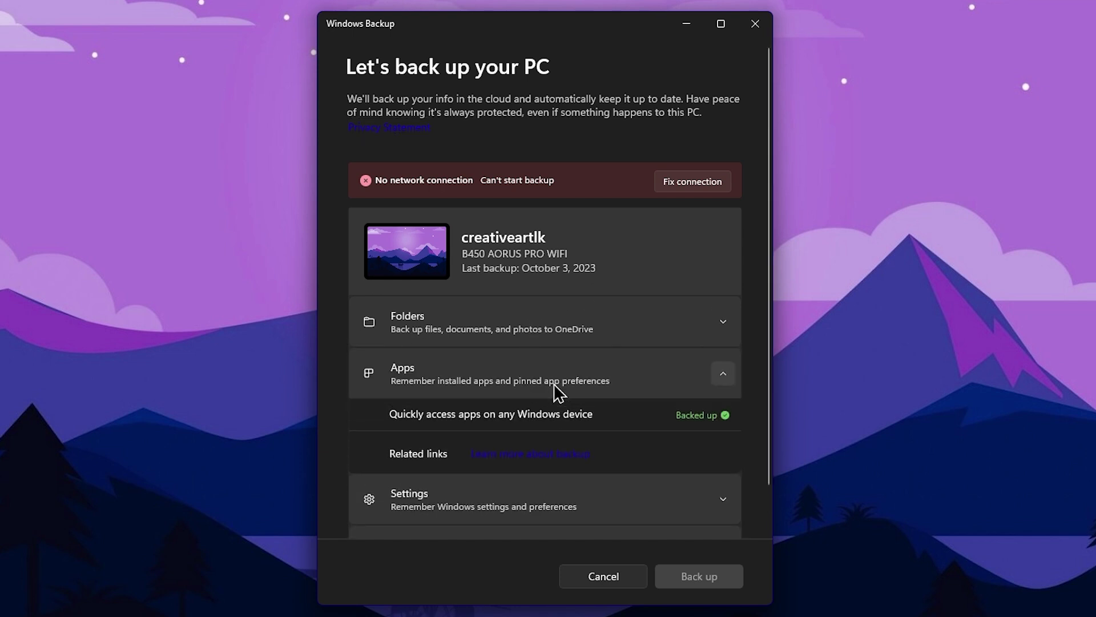
{"action": "left_click", "coordinate": [581, 381]}
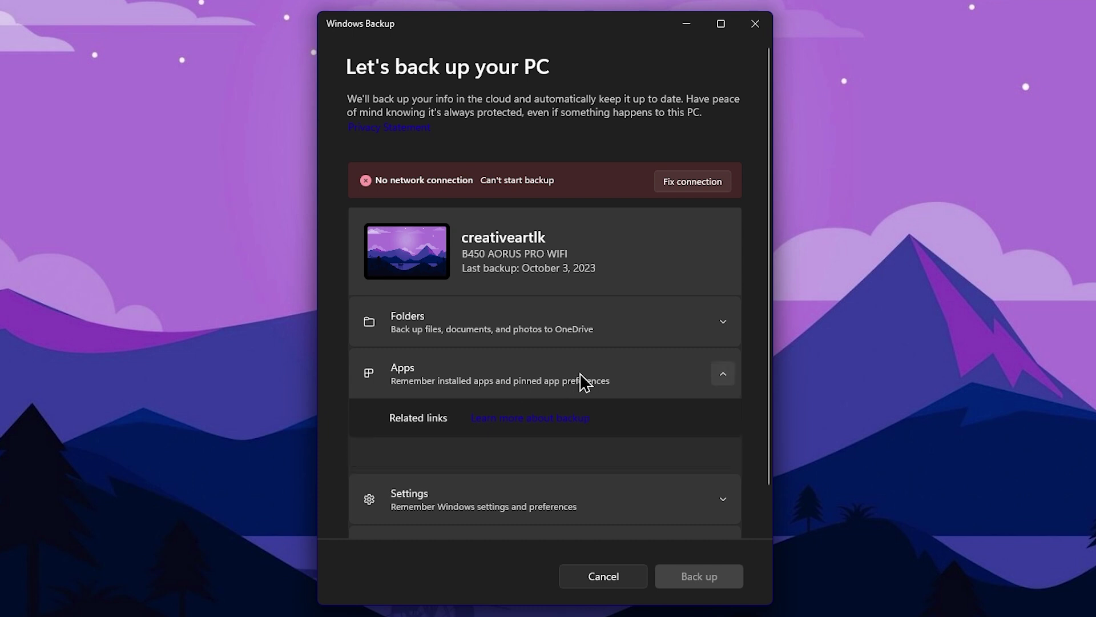
{"action": "left_click", "coordinate": [544, 418]}
{"action": "scroll", "coordinate": [558, 425], "scroll_direction": "down", "scroll_amount": 3}
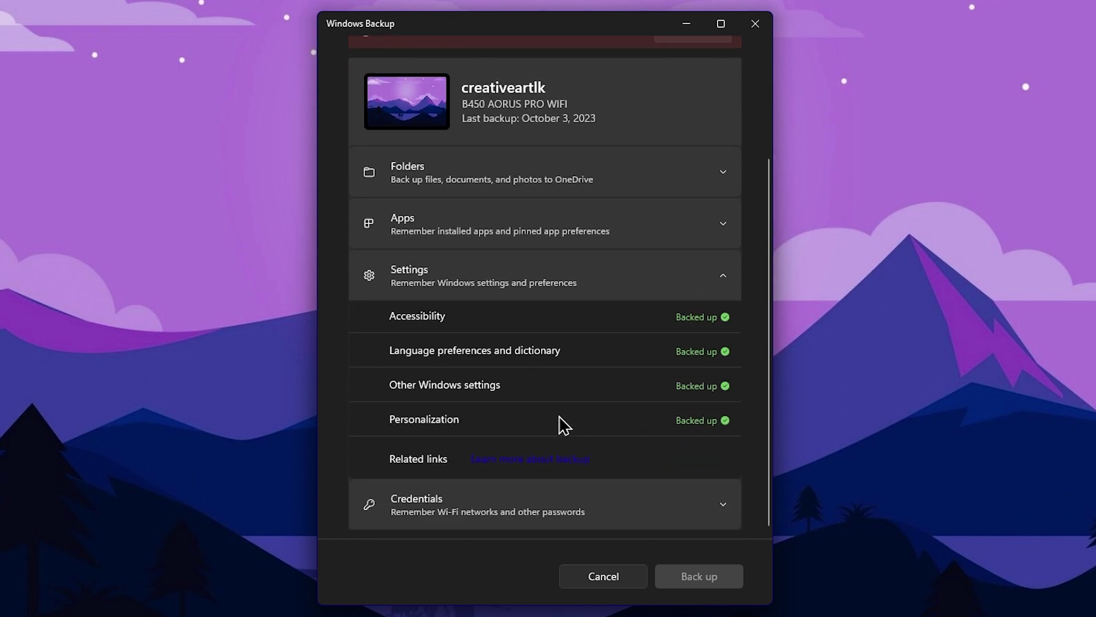
{"action": "left_click", "coordinate": [582, 289]}
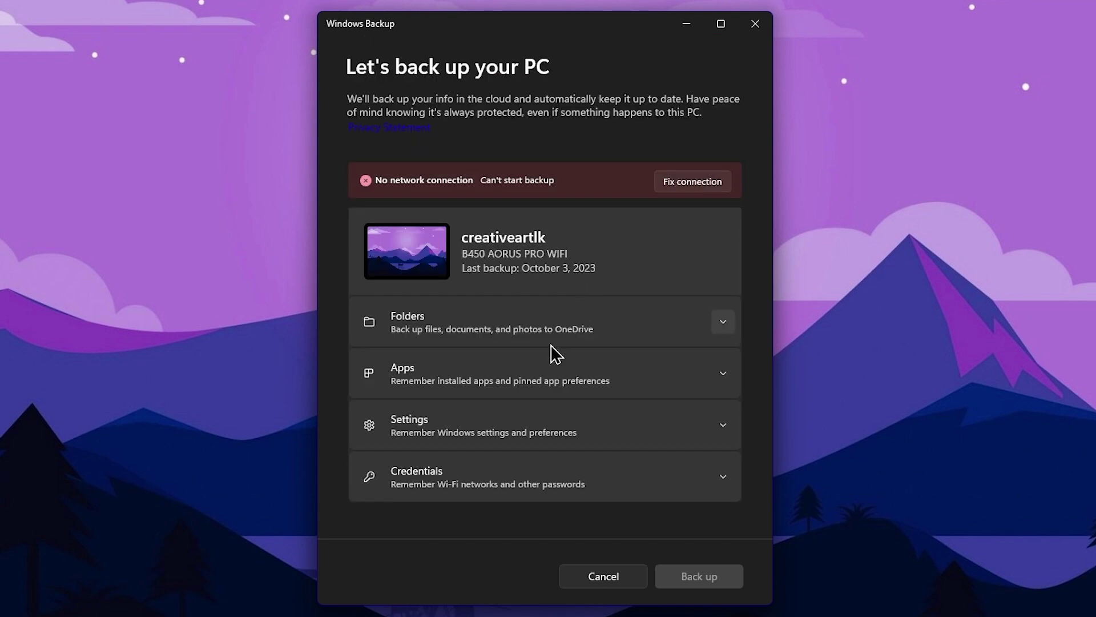
{"action": "left_click", "coordinate": [505, 487]}
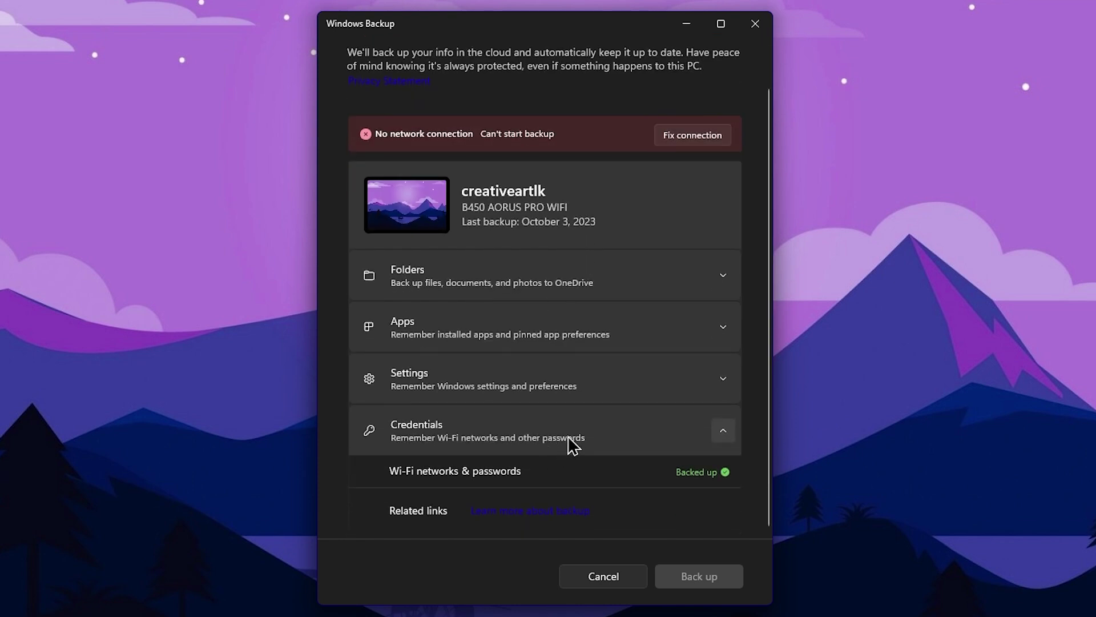
{"action": "left_click", "coordinate": [569, 440]}
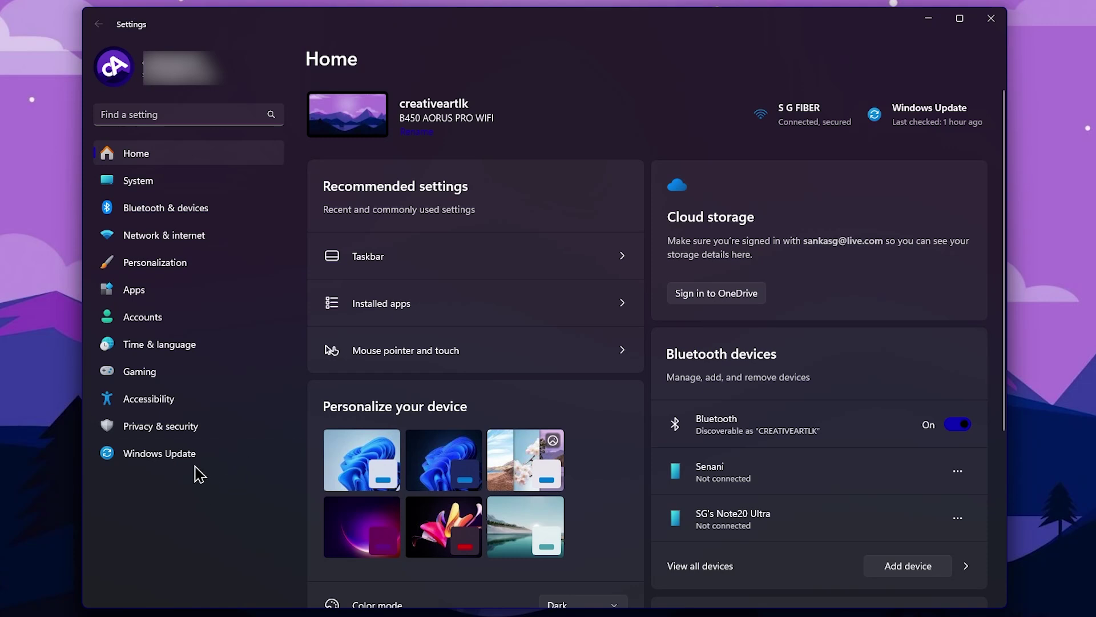
- Open the Taskbar page under Personalization in Settings
{"action": "left_click", "coordinate": [189, 267]}
{"action": "scroll", "coordinate": [440, 423], "scroll_direction": "down", "scroll_amount": 3}
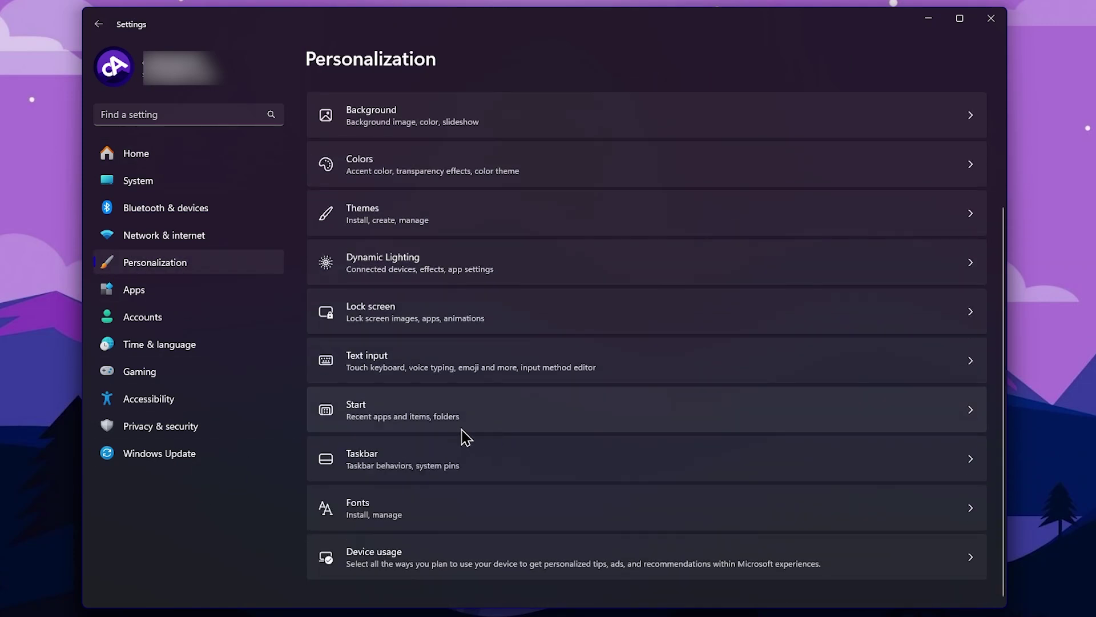
{"action": "left_click", "coordinate": [443, 468]}
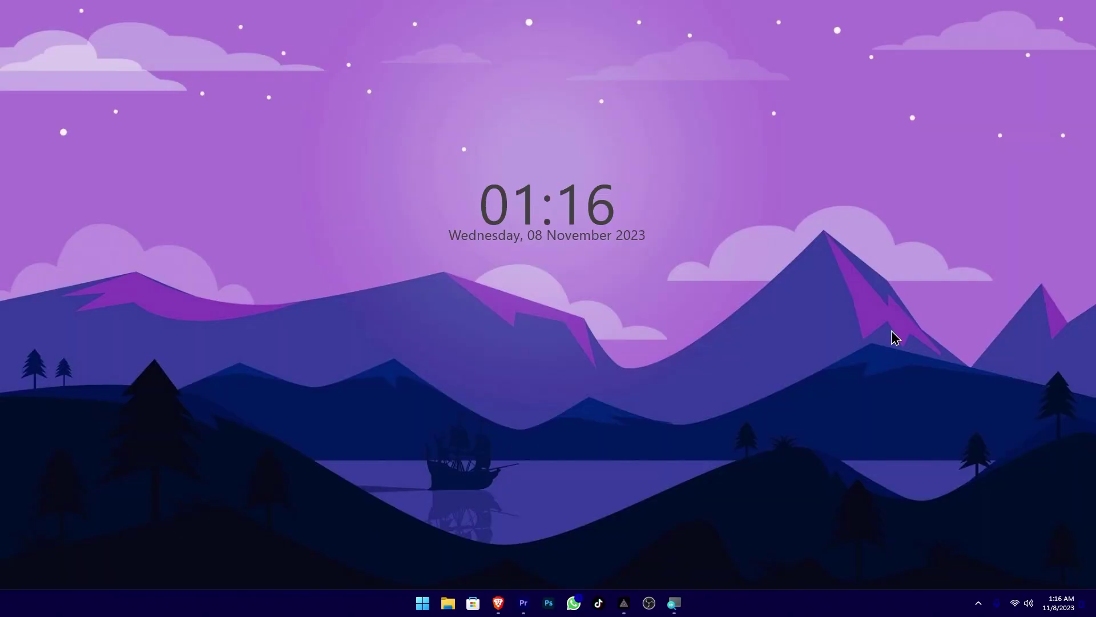
- Open the Copilot pane from the desktop, and open the Windows Update page in Settings
{"action": "key", "text": "super+c"}
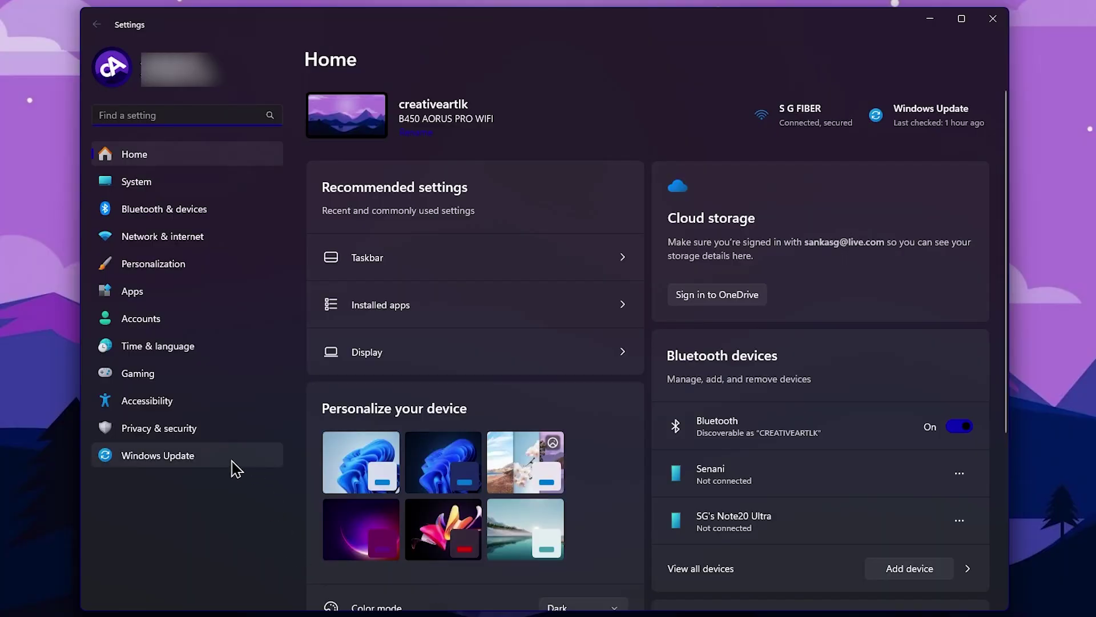
{"action": "left_click", "coordinate": [231, 462]}
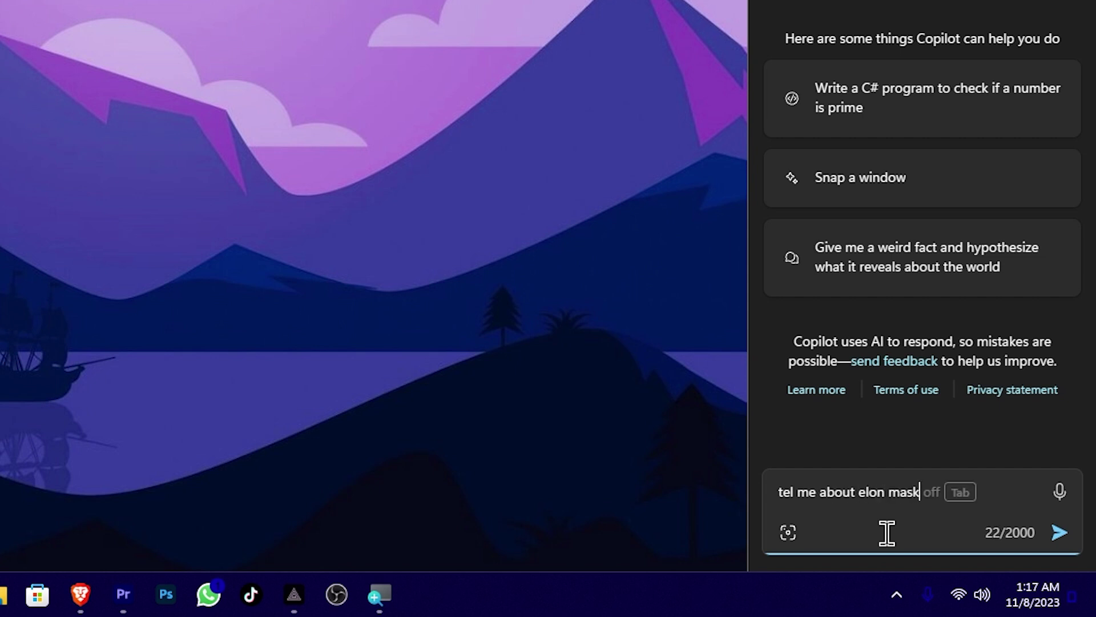
- Ask Copilot "tel me about elon mask" and "how to record screen on windows"
{"action": "key", "text": "Return"}
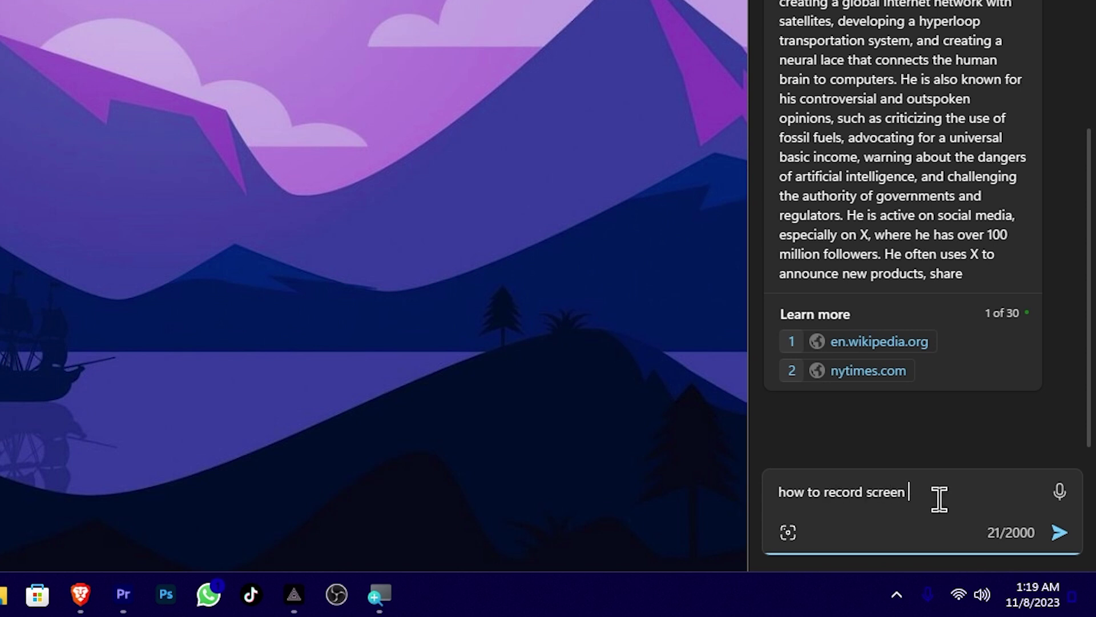
{"action": "key", "text": "Return"}
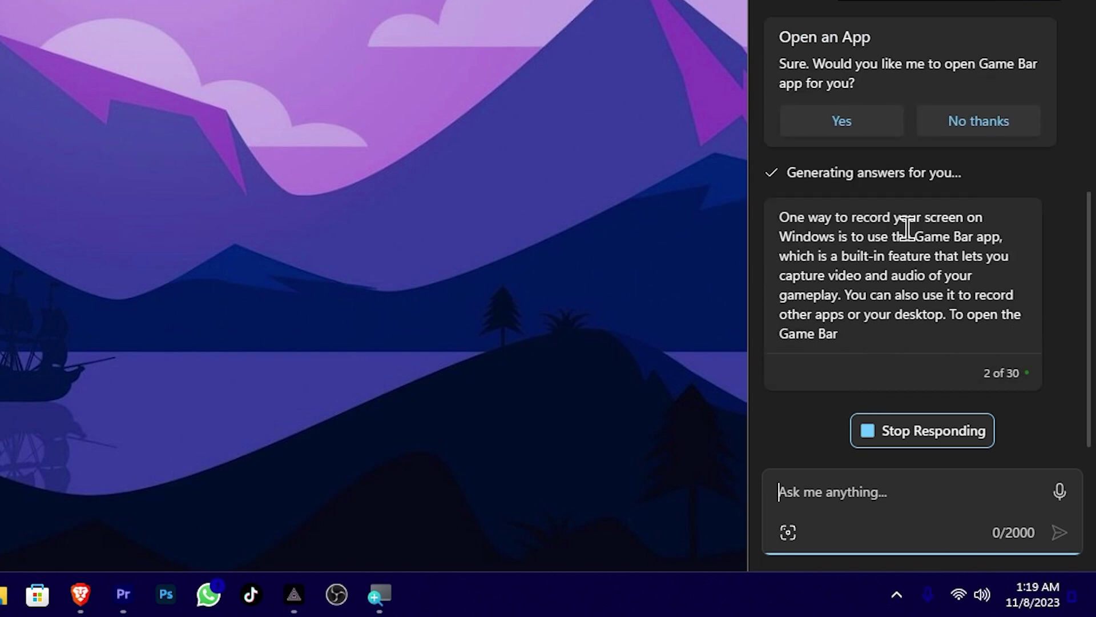
- Accept Copilot's offer to open the Game Bar app and dismiss the Game Bar overlay
{"action": "left_click", "coordinate": [882, 122]}
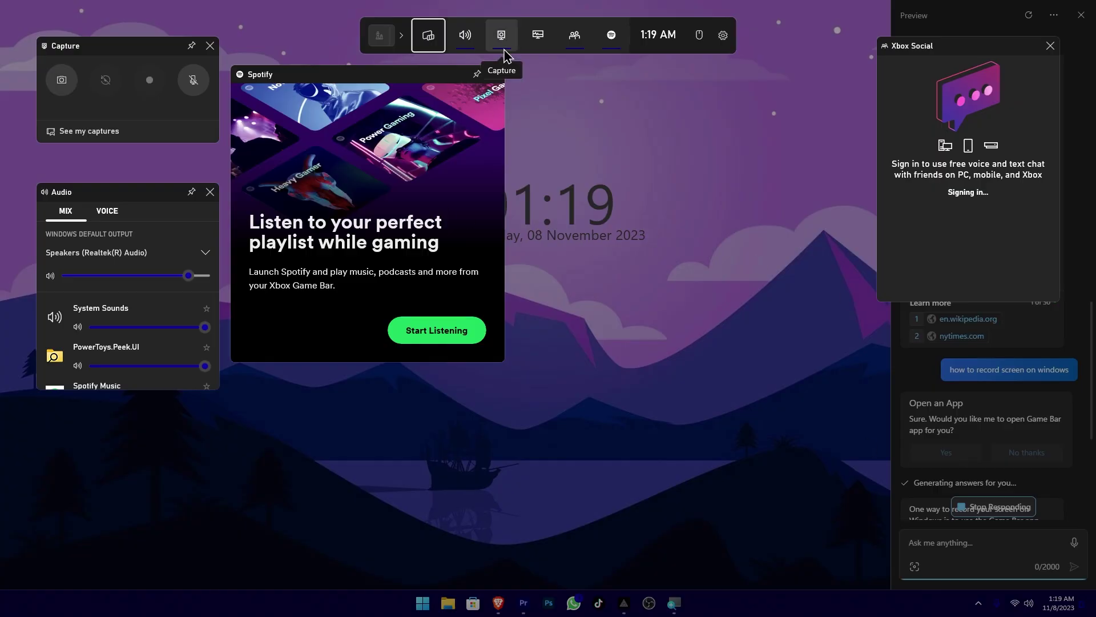
{"action": "left_click", "coordinate": [968, 458]}
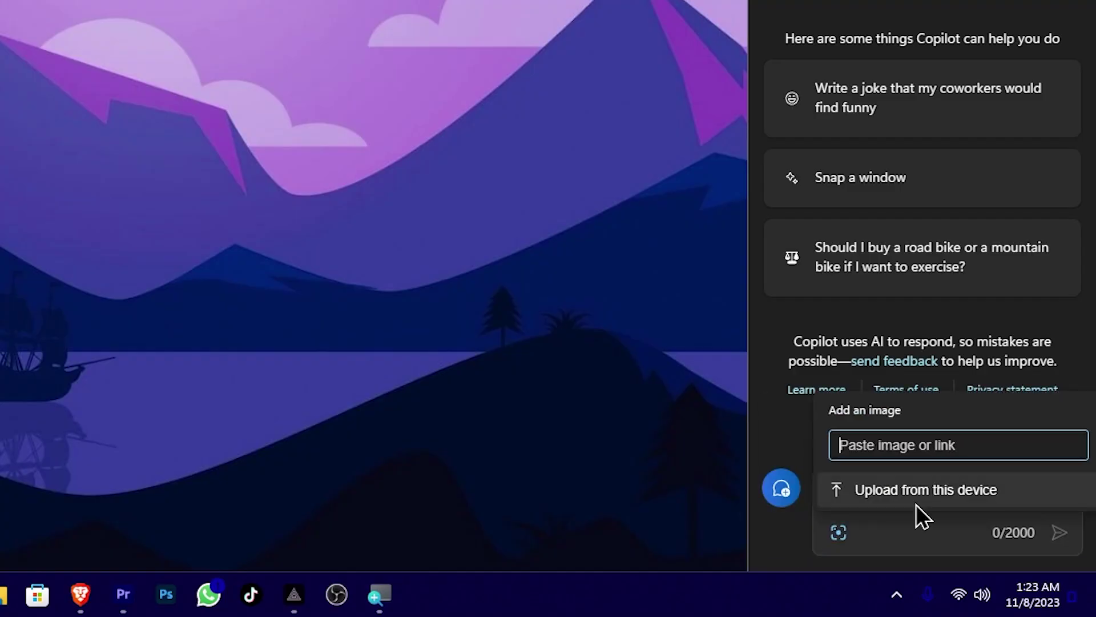
- Attach an image file from this device to the Copilot prompt
{"action": "left_click", "coordinate": [916, 505]}
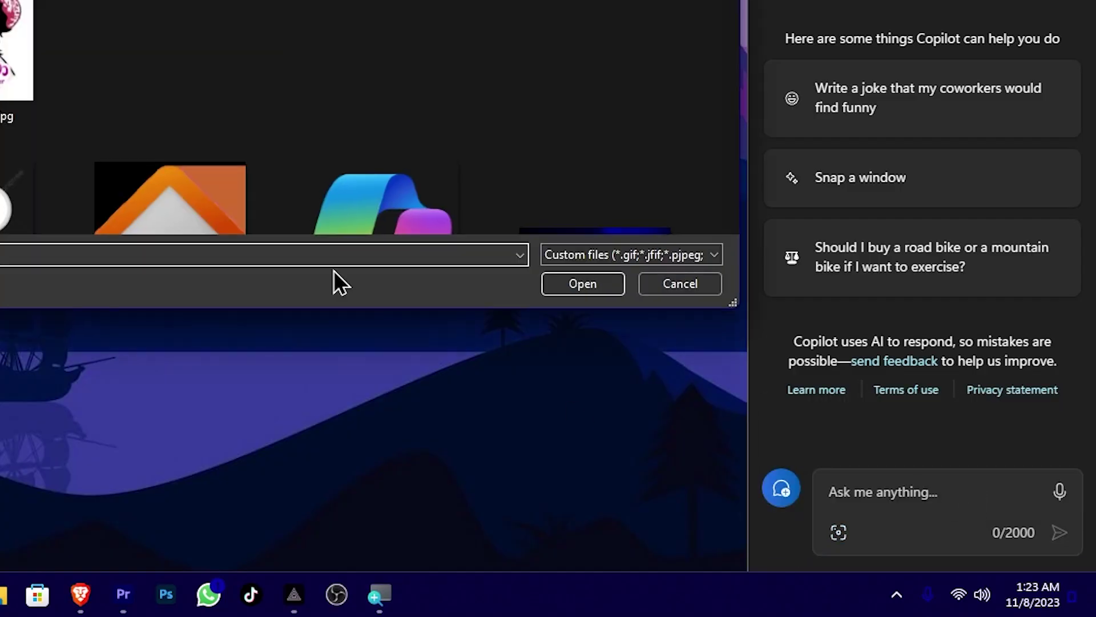
{"action": "scroll", "coordinate": [245, 139], "scroll_direction": "down", "scroll_amount": 6}
{"action": "double_click", "coordinate": [245, 140]}
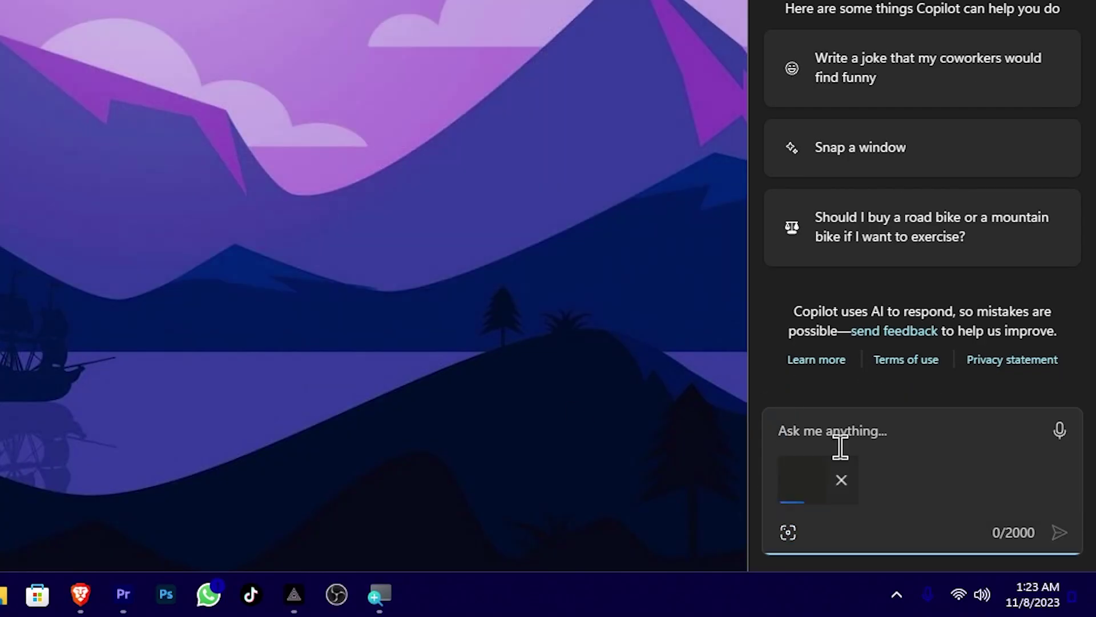
- Ask Copilot to "remove background" for the attached portrait image
{"action": "left_click", "coordinate": [930, 450]}
{"action": "type", "text": "remove b"}
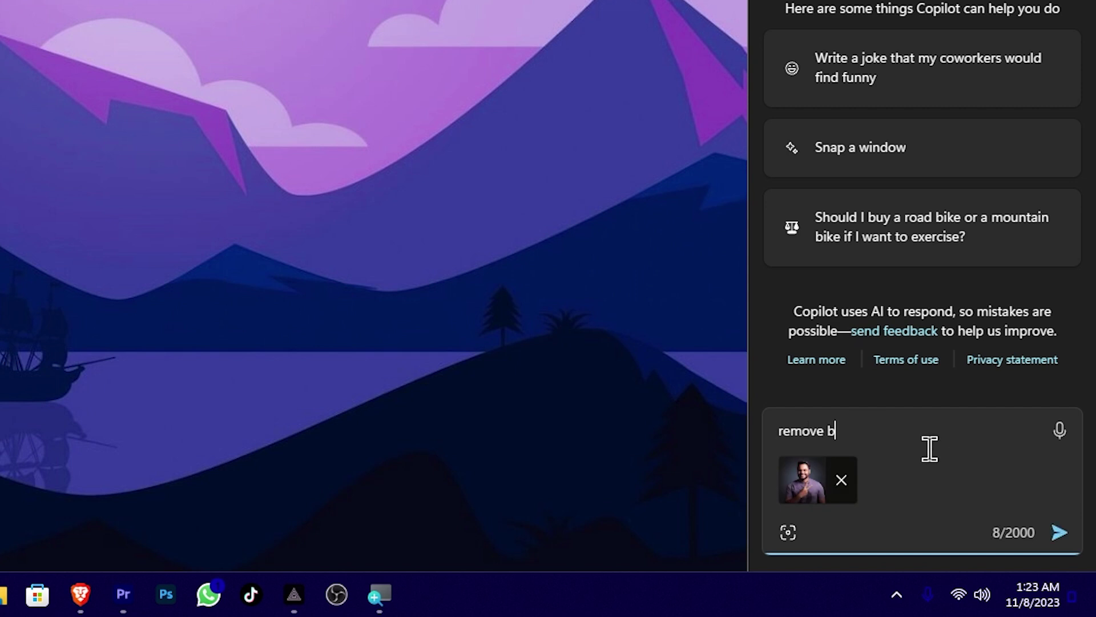
{"action": "type", "text": "ackground"}
{"action": "key", "text": "Return"}
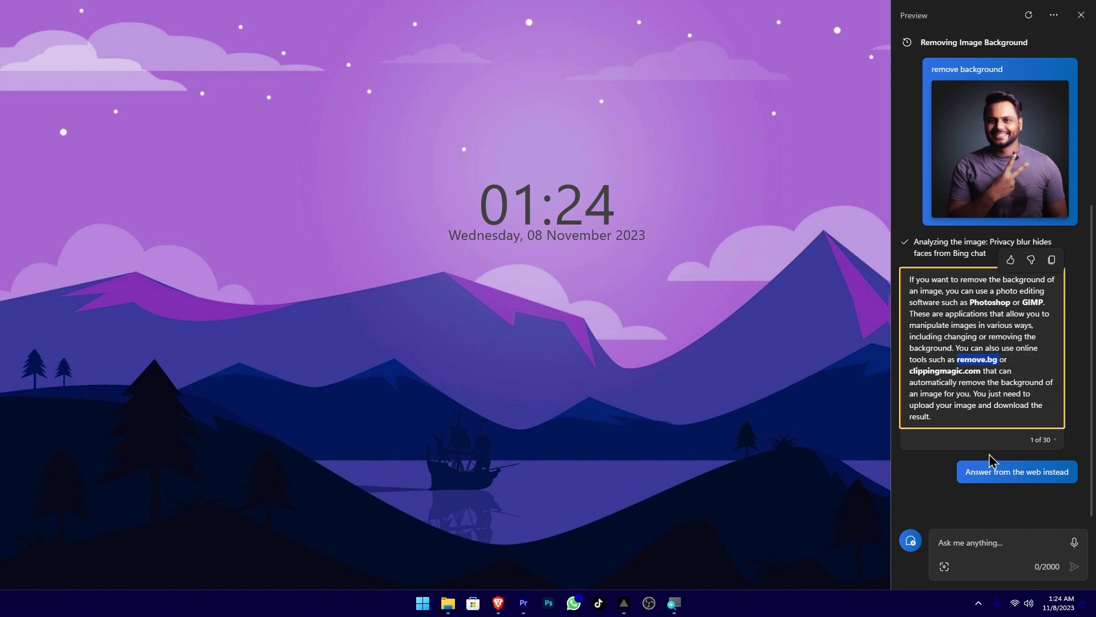
- Open remove.bg in the browser and upload the portrait photo from the Downloads folder for background removal
{"action": "left_click", "coordinate": [977, 360]}
{"action": "left_click", "coordinate": [600, 340]}
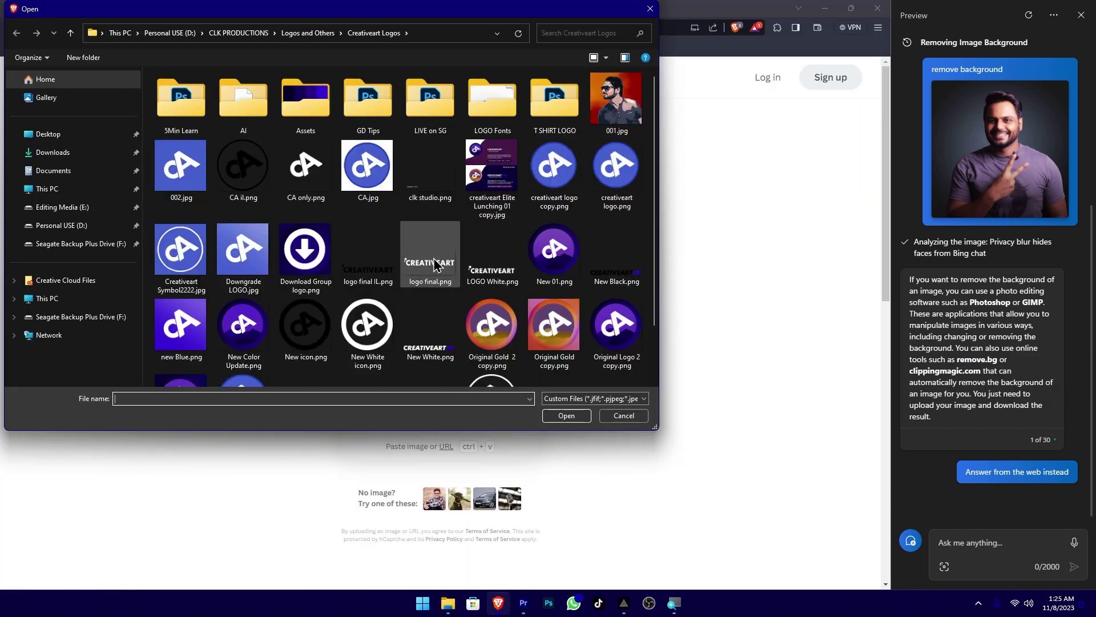
{"action": "scroll", "coordinate": [447, 193], "scroll_direction": "down", "scroll_amount": 2}
{"action": "left_click", "coordinate": [53, 152]}
{"action": "scroll", "coordinate": [370, 233], "scroll_direction": "down", "scroll_amount": 5}
{"action": "scroll", "coordinate": [432, 262], "scroll_direction": "down", "scroll_amount": 10}
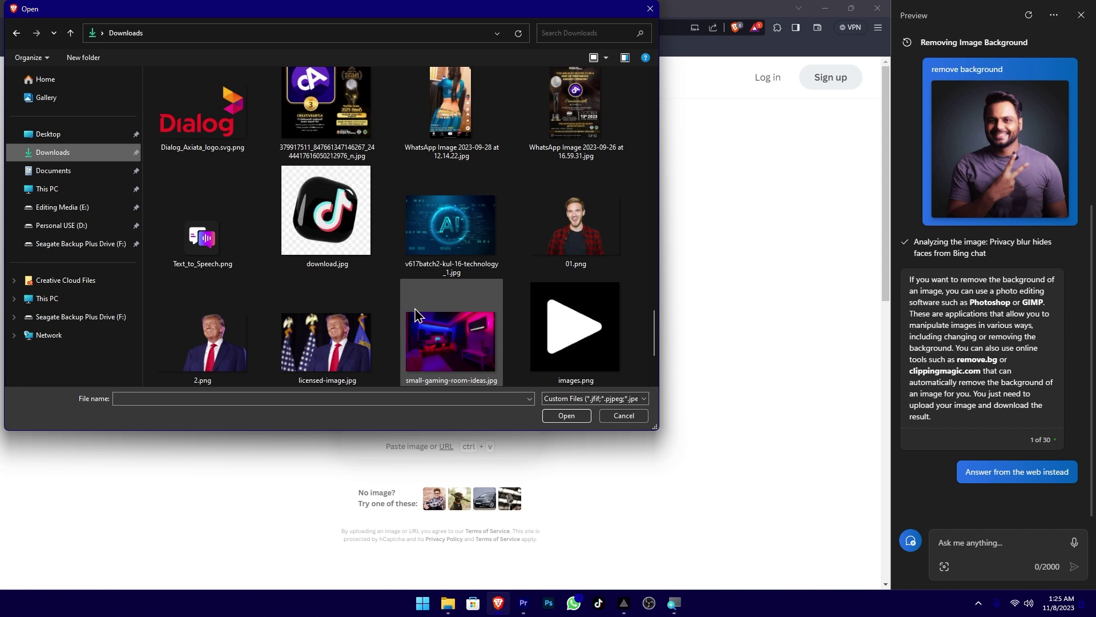
{"action": "double_click", "coordinate": [374, 328]}
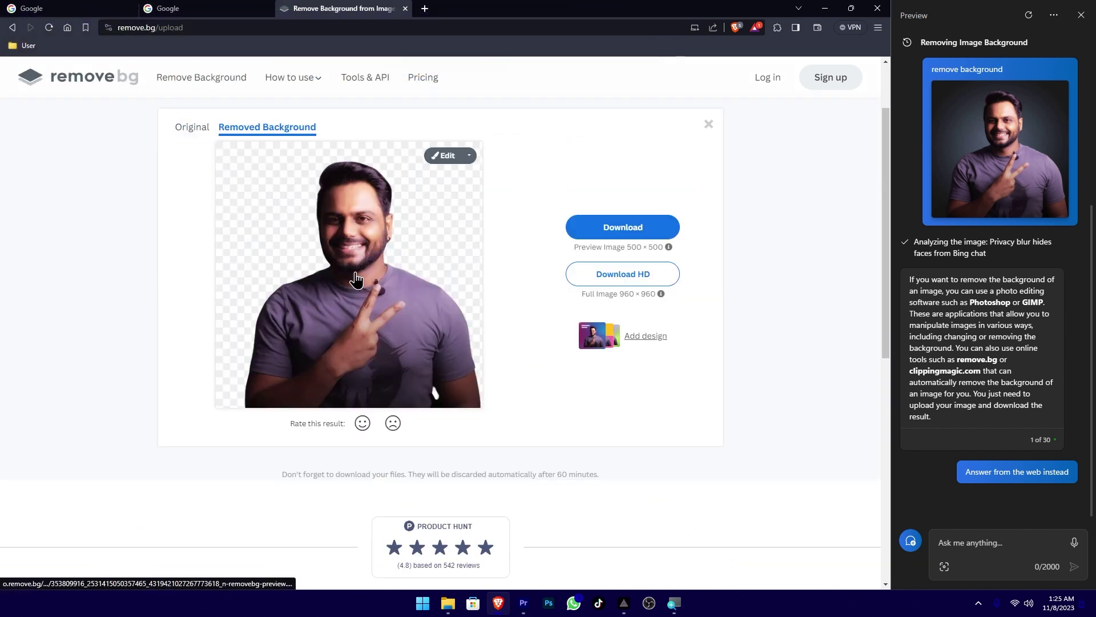
{"action": "scroll", "coordinate": [359, 283], "scroll_direction": "up", "scroll_amount": 2}
{"action": "scroll", "coordinate": [366, 284], "scroll_direction": "down", "scroll_amount": 4}
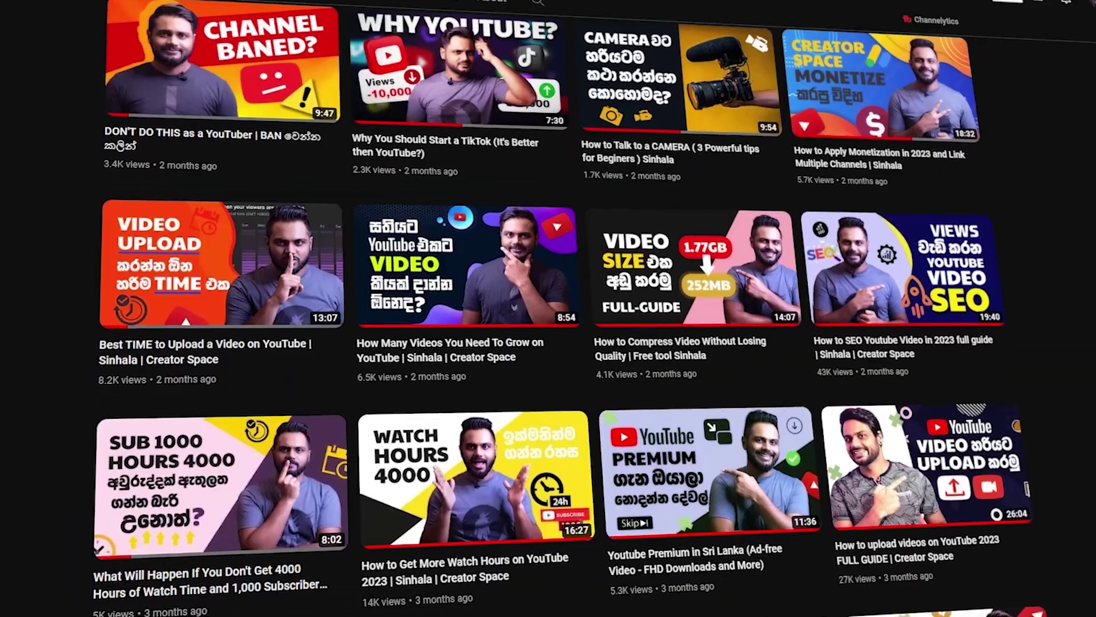
{"action": "scroll", "coordinate": [548, 320], "scroll_direction": "down", "scroll_amount": 3}
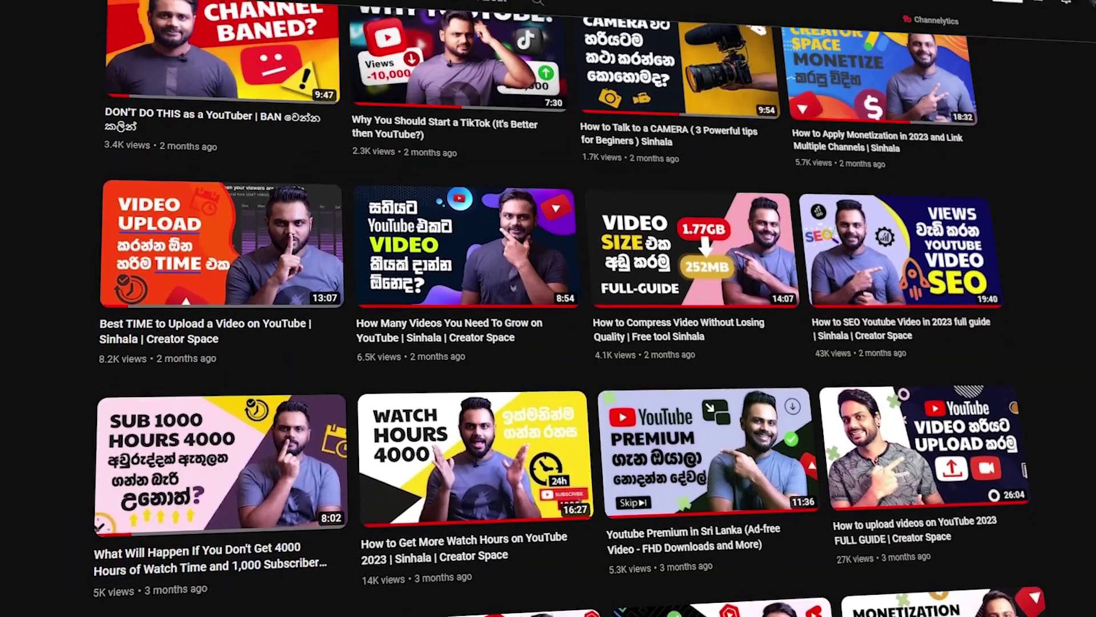
{"action": "scroll", "coordinate": [548, 320], "scroll_direction": "down", "scroll_amount": 5}
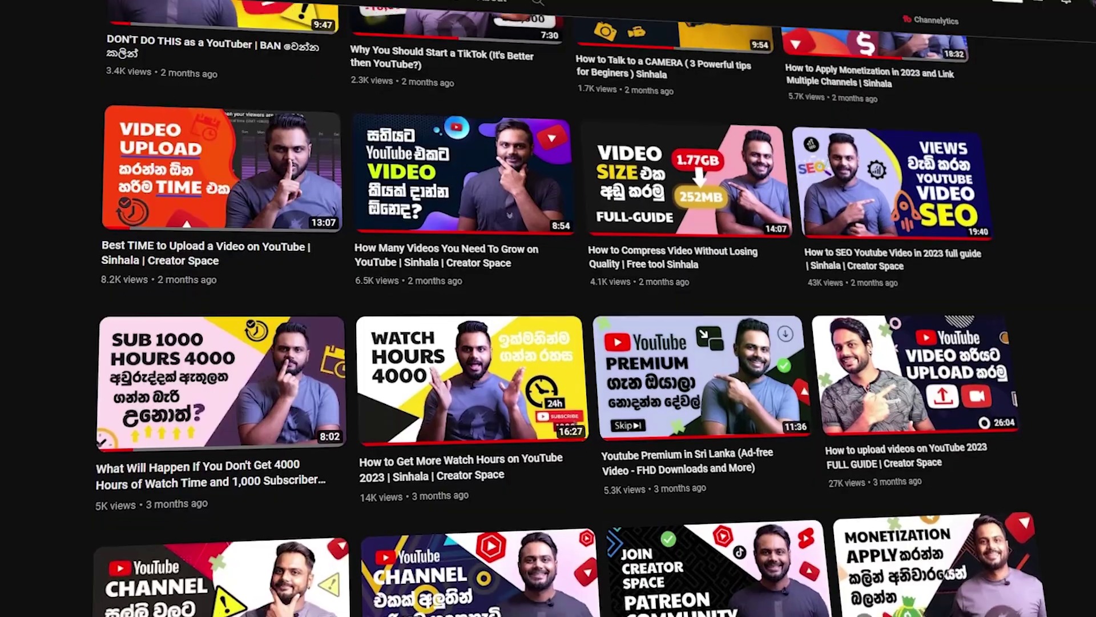